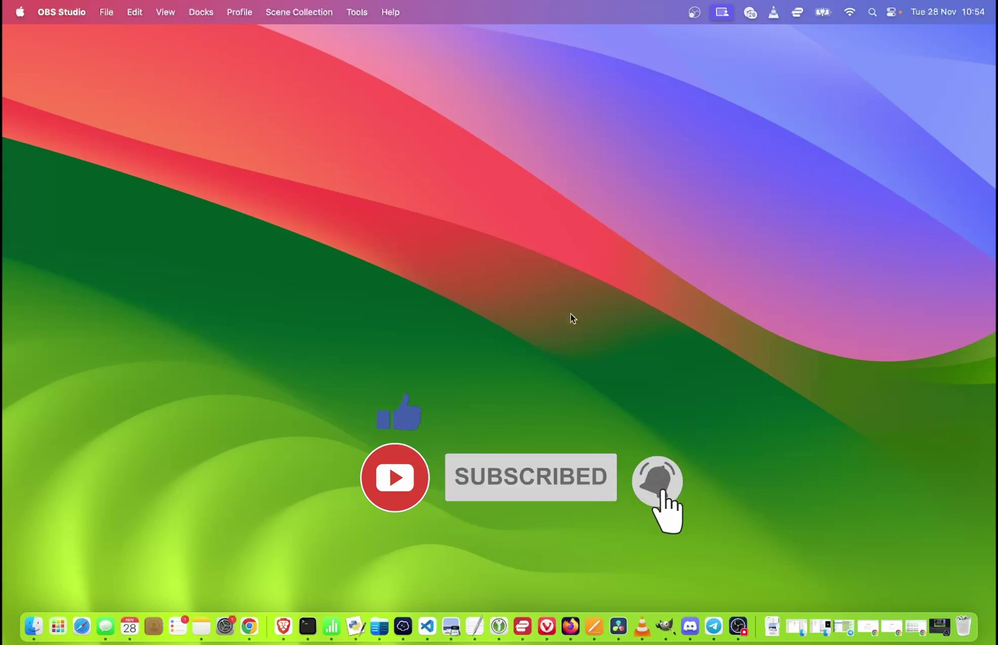
Open the Wallpaper pane of System Settings from the desktop's Change Wallpaper… option
right_click(497, 290)
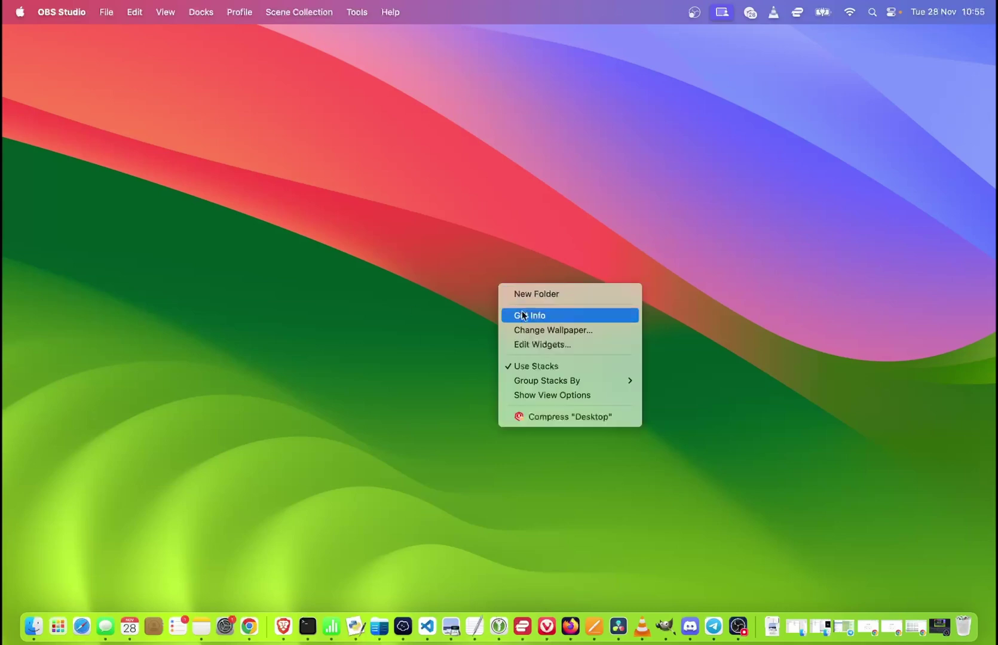
click(570, 332)
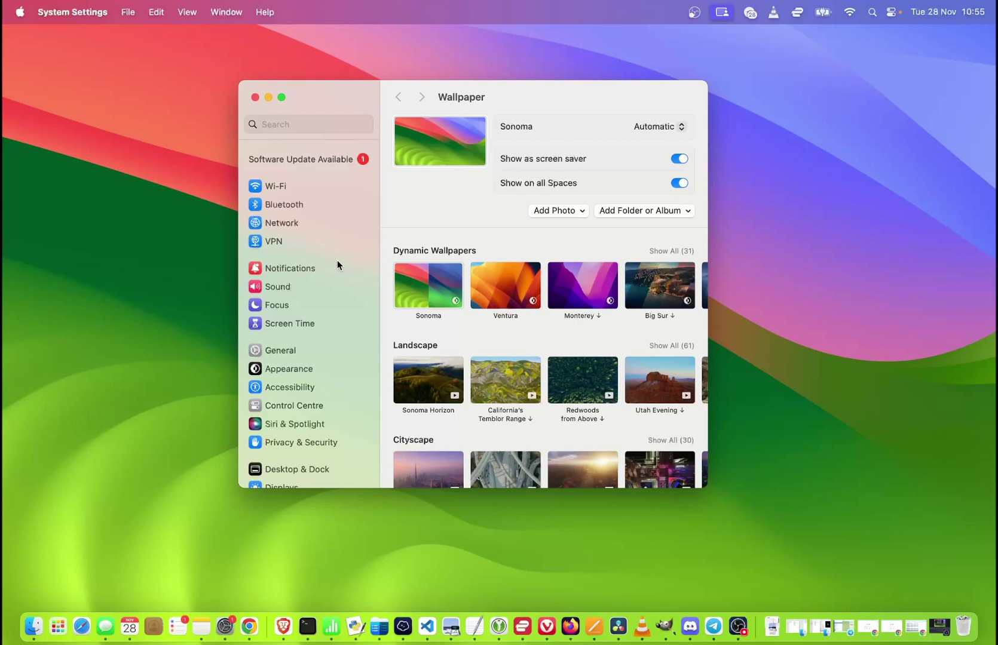
scroll(336, 259, down, 6)
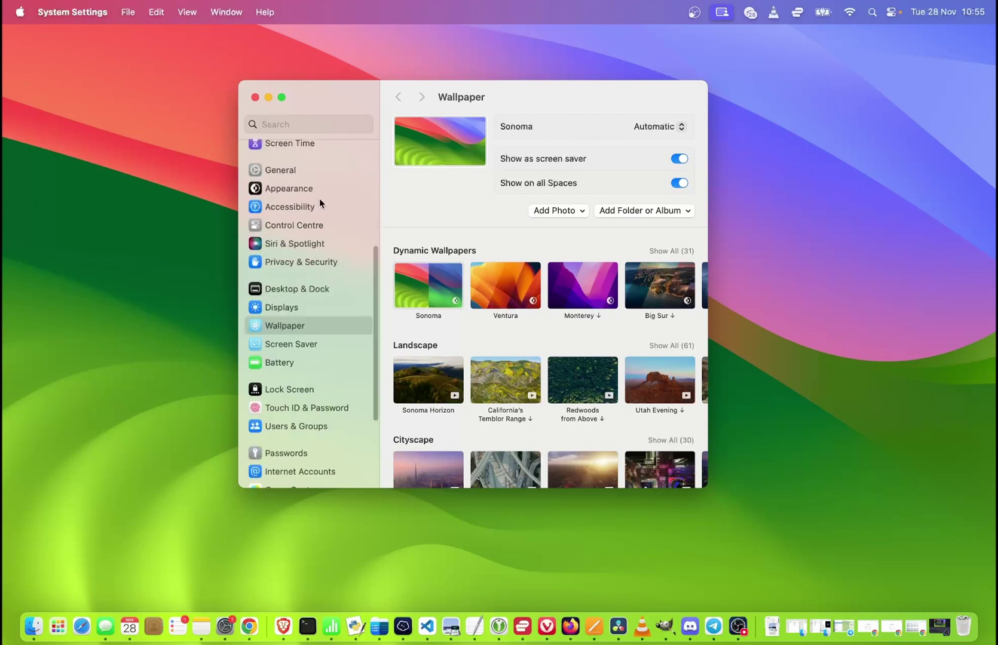
scroll(316, 227, down, 1)
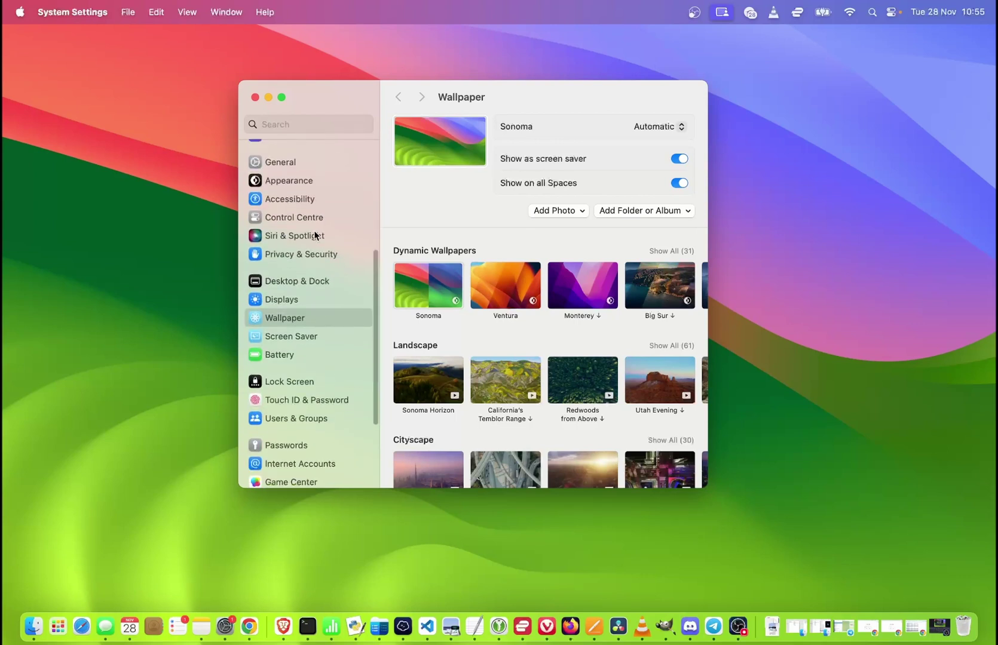
click(293, 323)
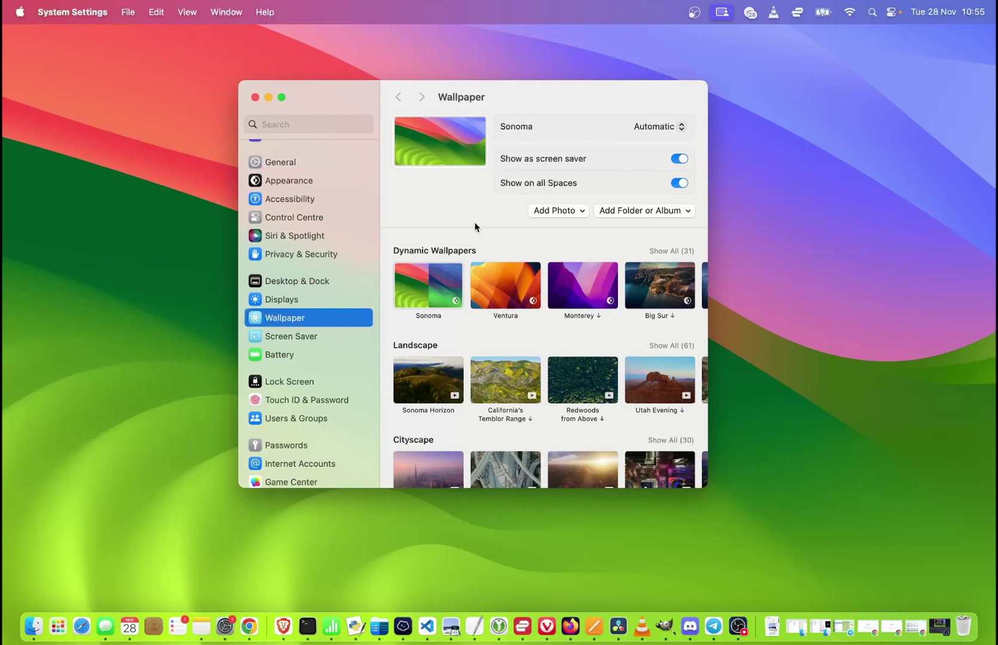
Try Ventura and Sonoma as the wallpaper, then settle on the Sonoma Horizon landscape
click(511, 275)
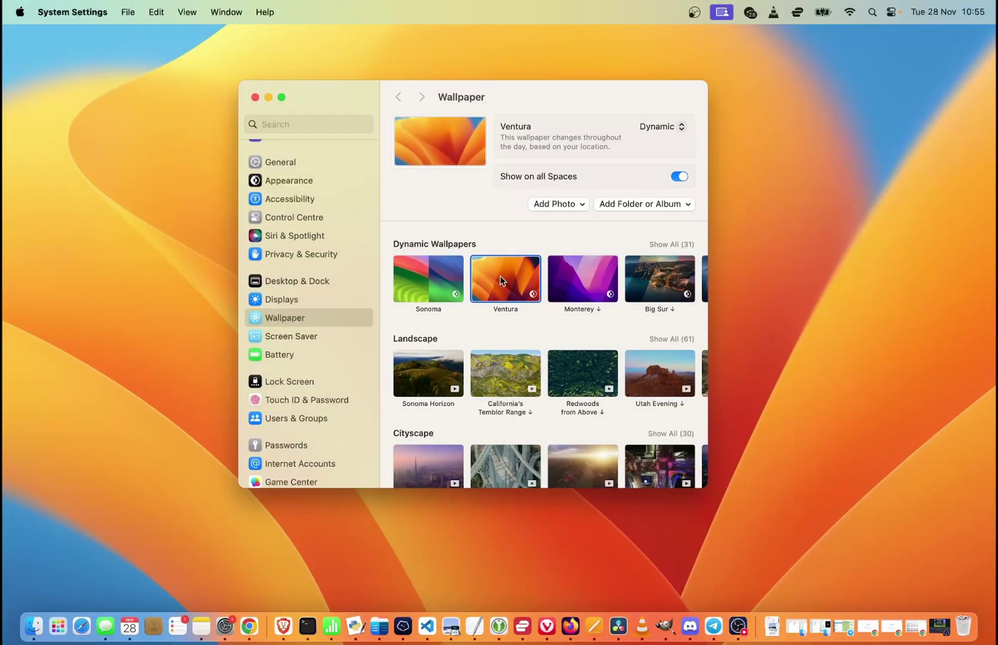
click(438, 277)
click(514, 290)
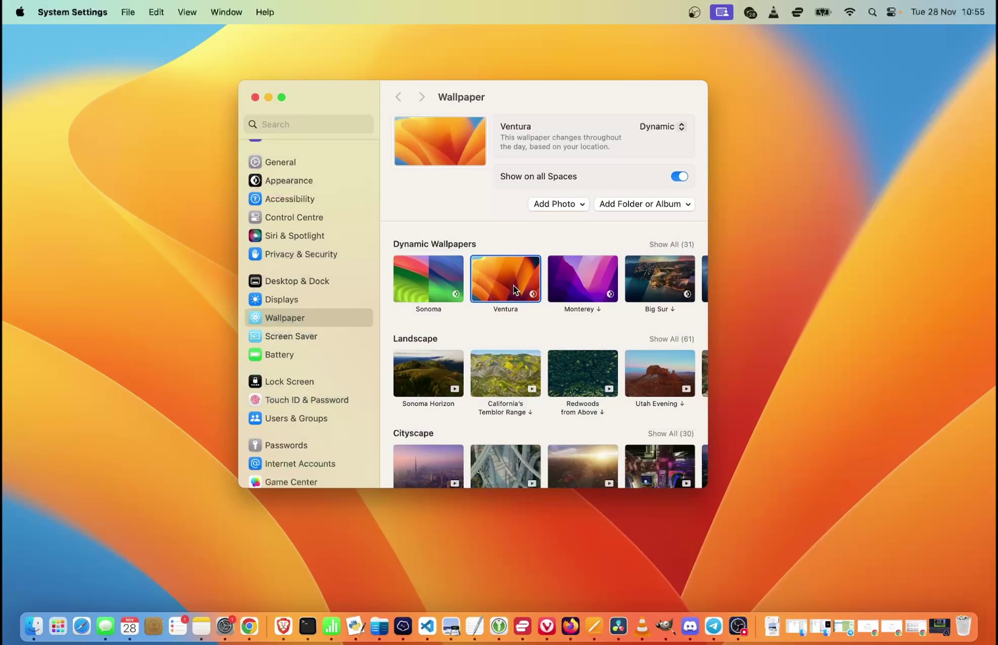
click(451, 282)
click(442, 378)
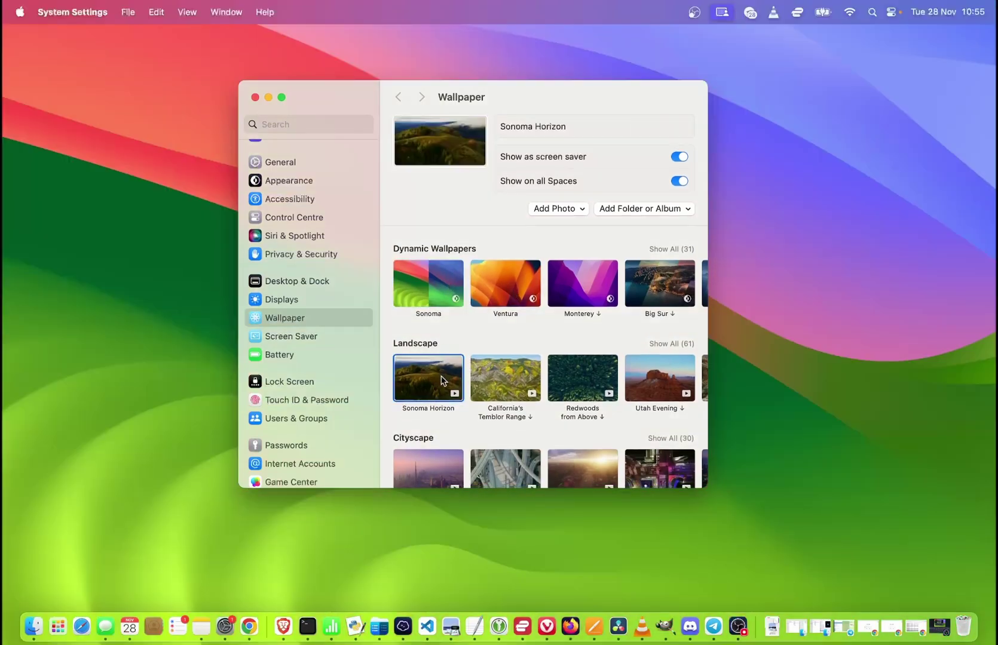
Expand the Earth section with Show All to browse all its wallpapers
scroll(669, 369, down, 1)
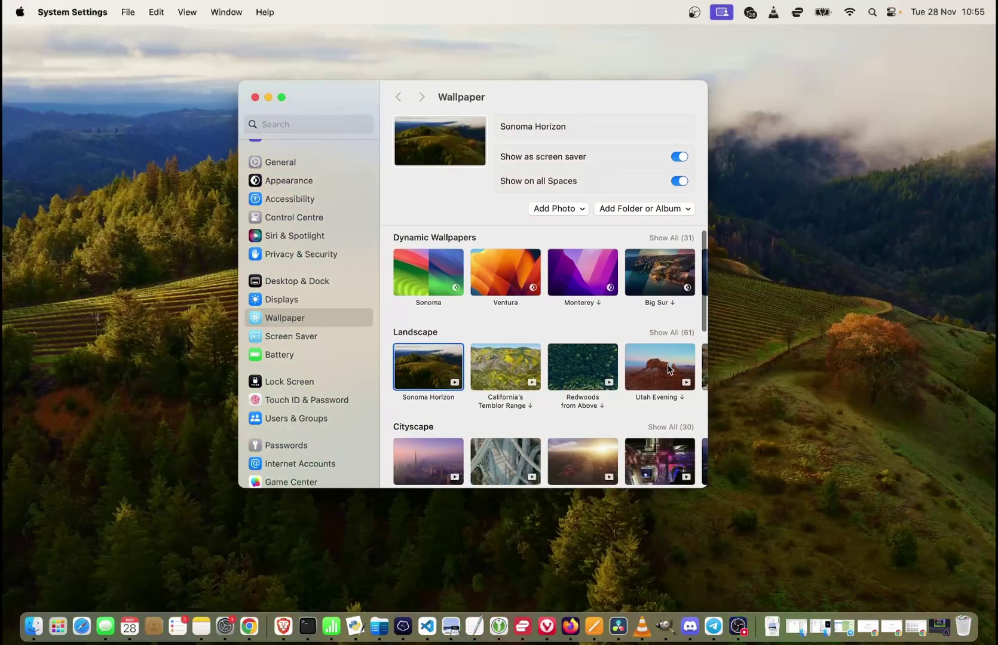
scroll(669, 368, down, 8)
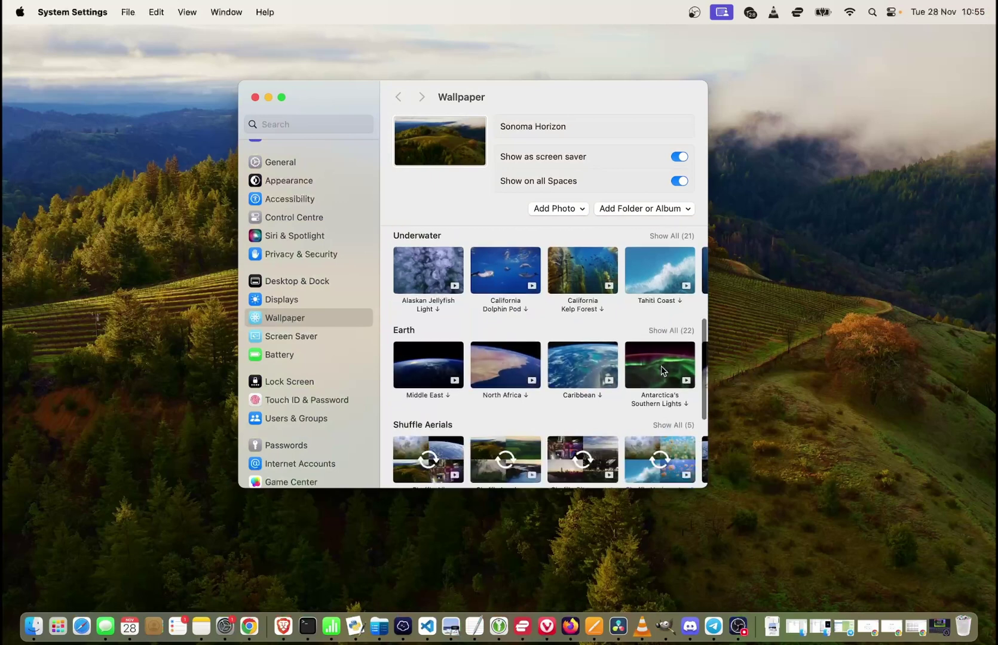
click(656, 331)
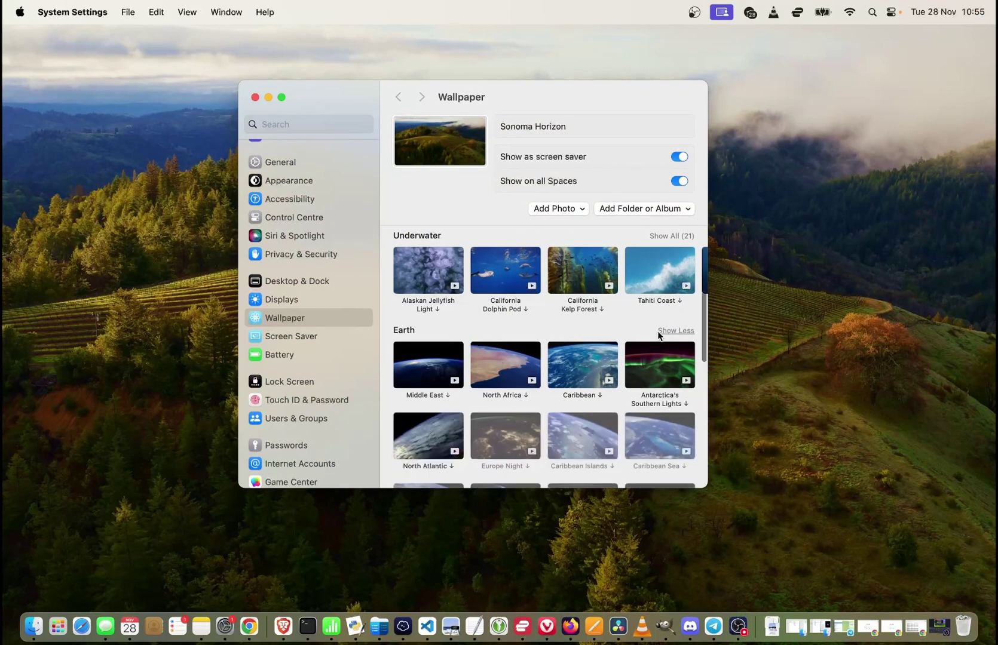
scroll(654, 335, down, 5)
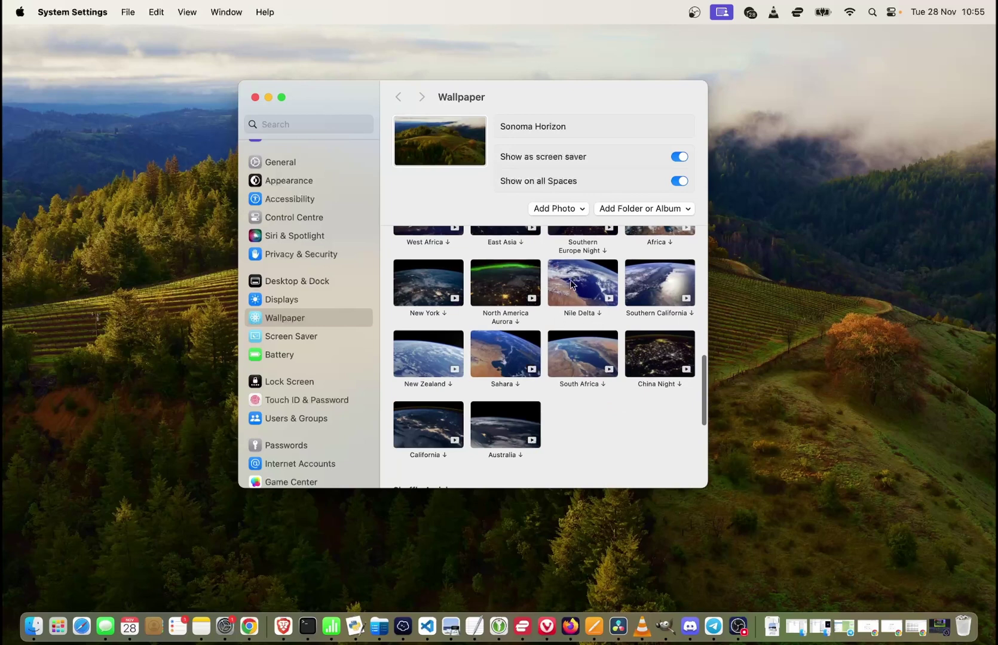
scroll(601, 360, down, 6)
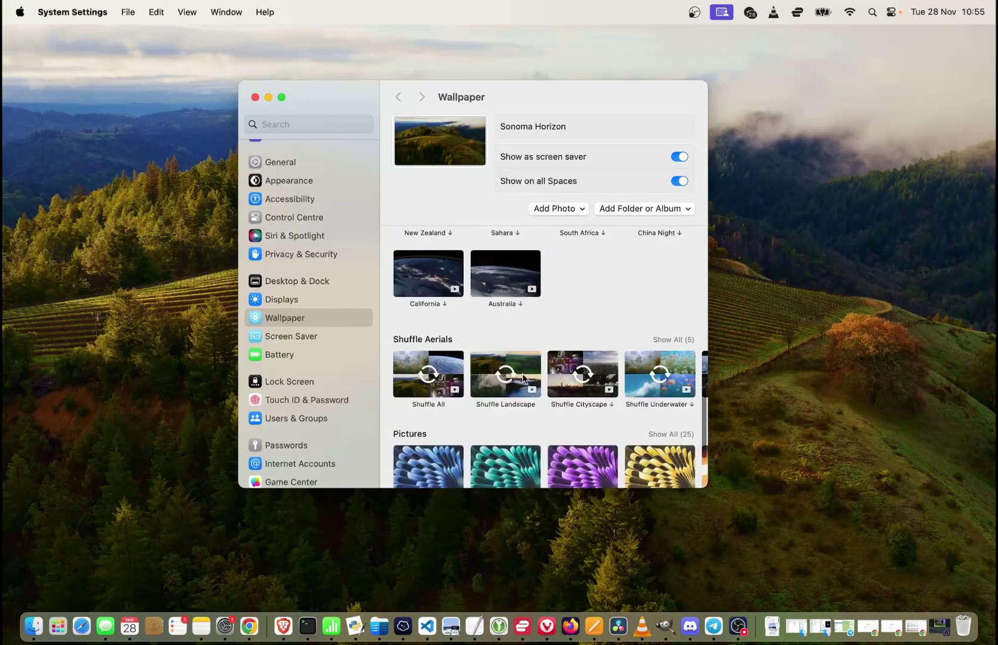
scroll(439, 315, down, 3)
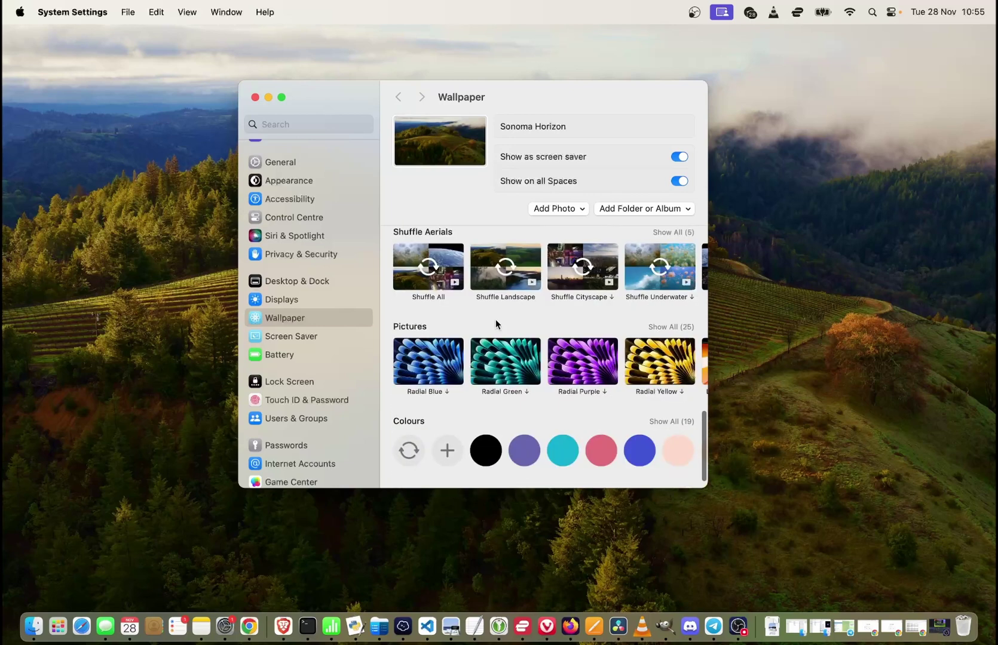
Briefly apply Radial Blue, then choose the California's Temblor Range landscape as the wallpaper
click(430, 364)
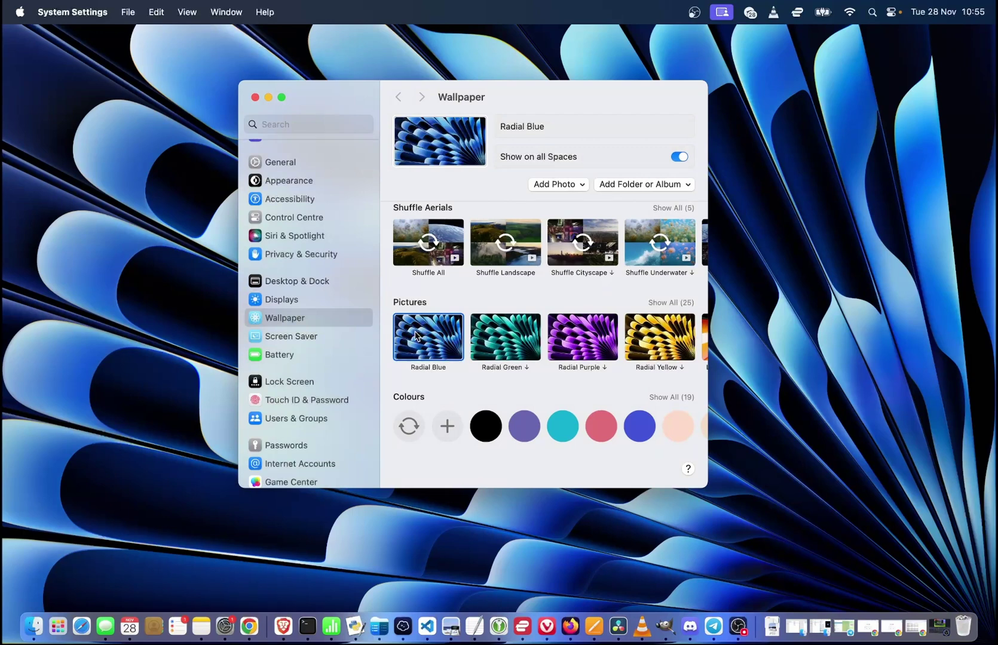
scroll(478, 307, up, 4)
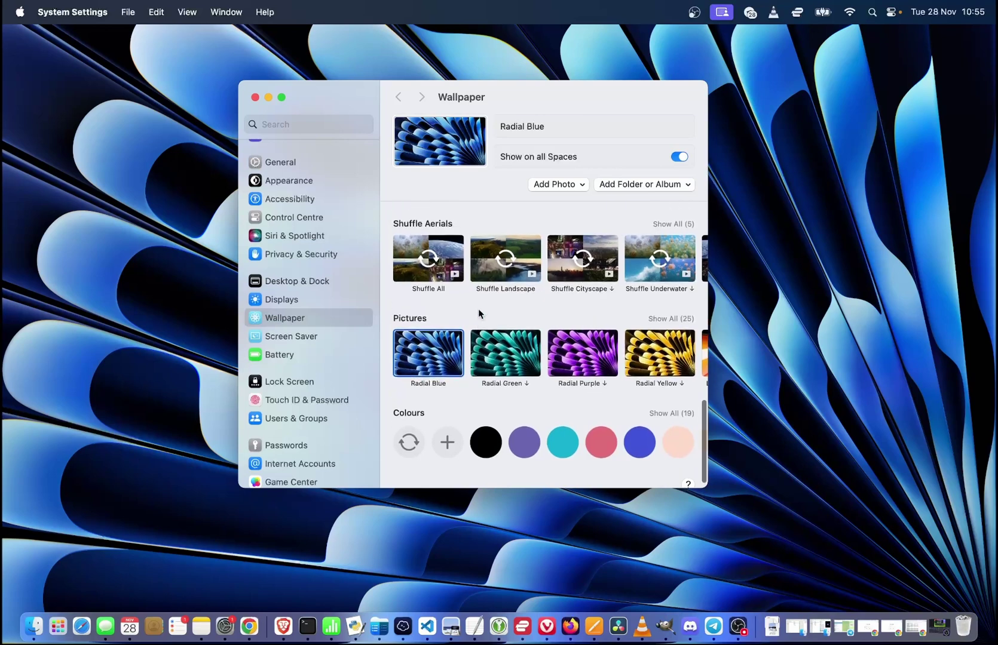
scroll(478, 308, up, 3)
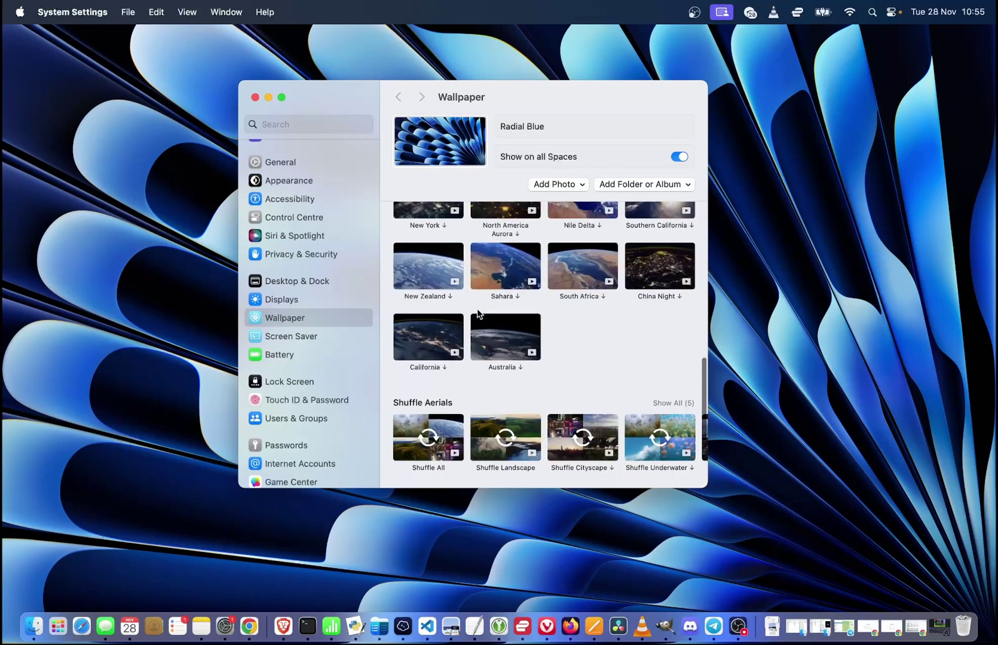
scroll(476, 312, up, 4)
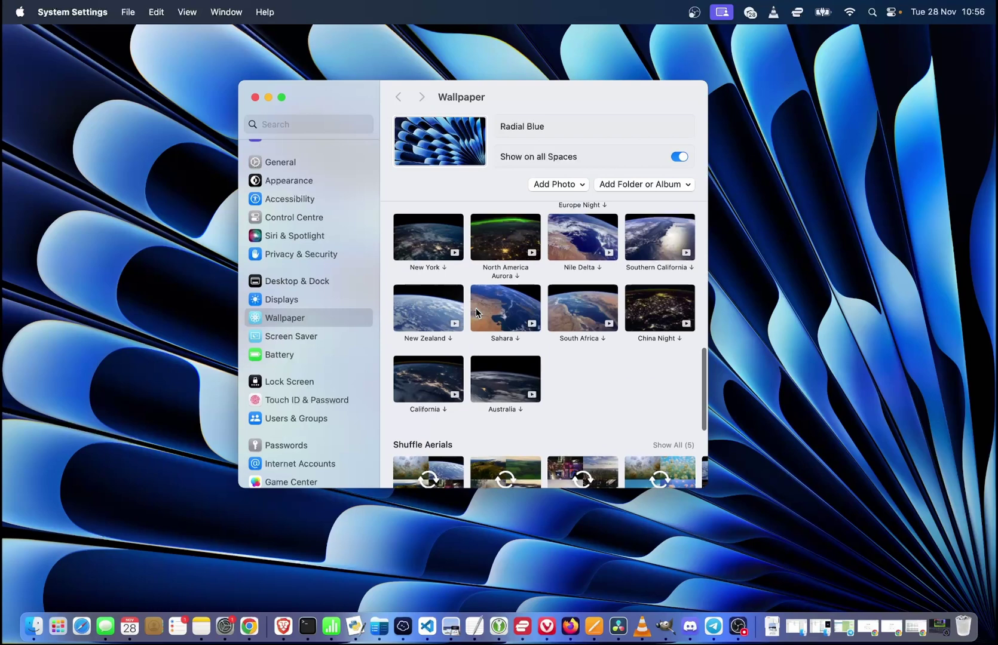
scroll(476, 312, up, 8)
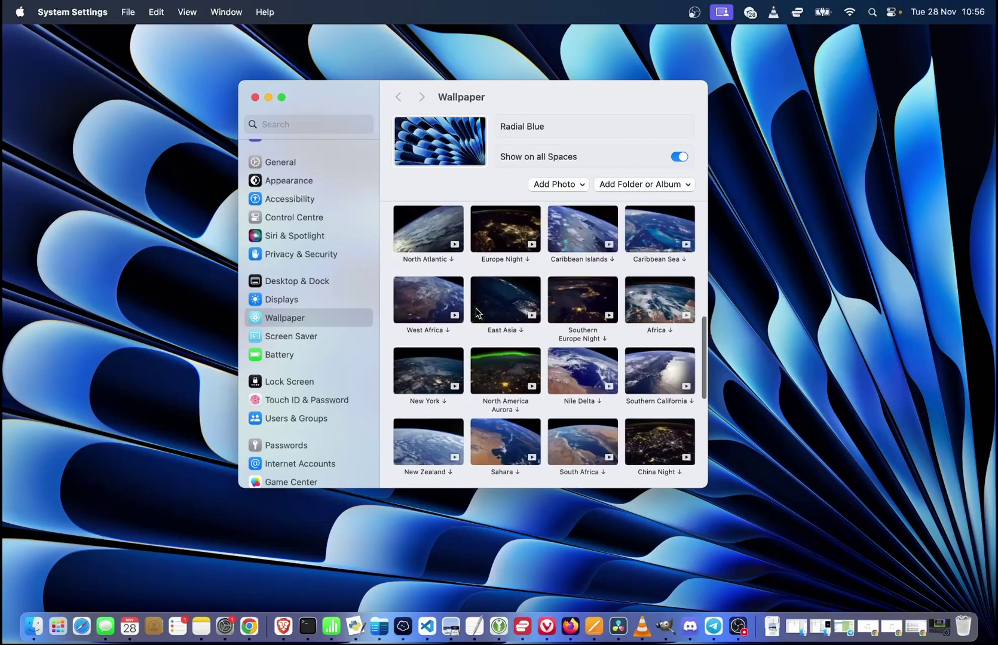
scroll(476, 311, up, 6)
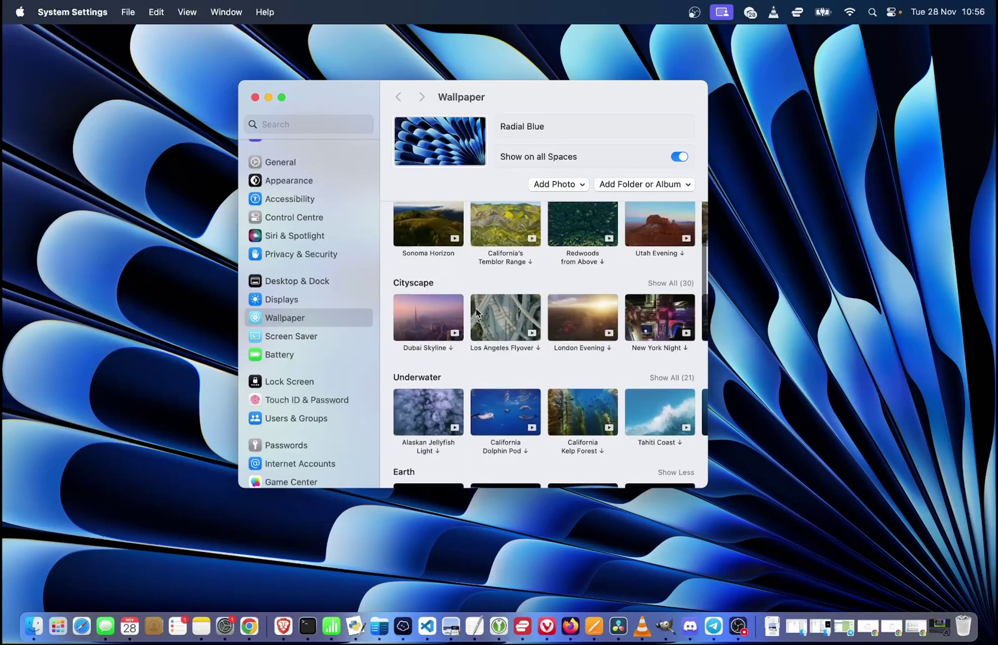
click(509, 299)
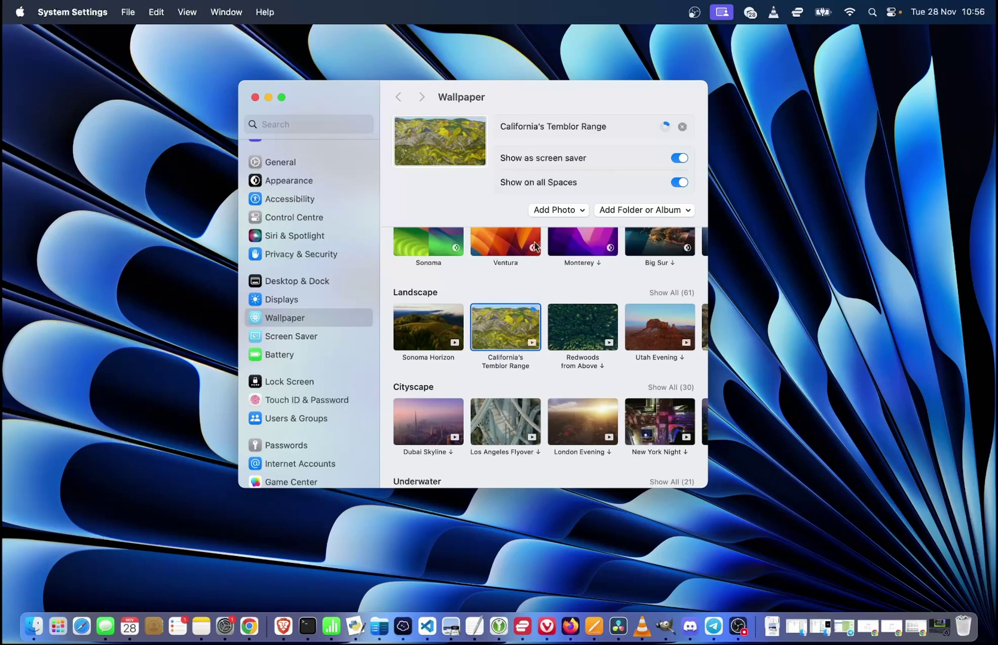
Add a custom photo wallpaper by picking DE37_Manthar_Wildwalker.jpg in the Done folder
click(552, 210)
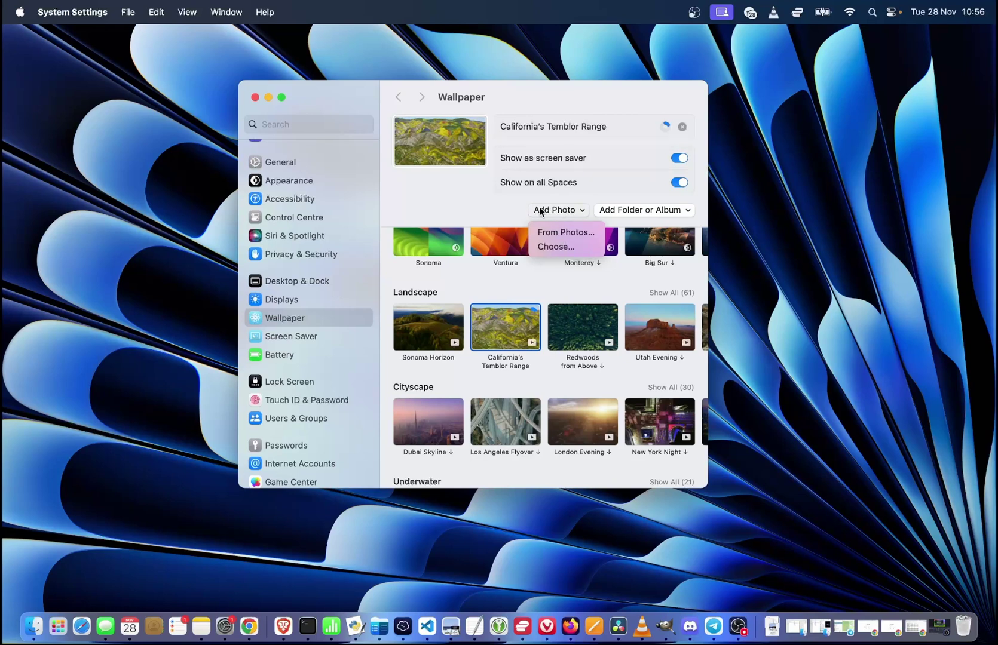
click(556, 249)
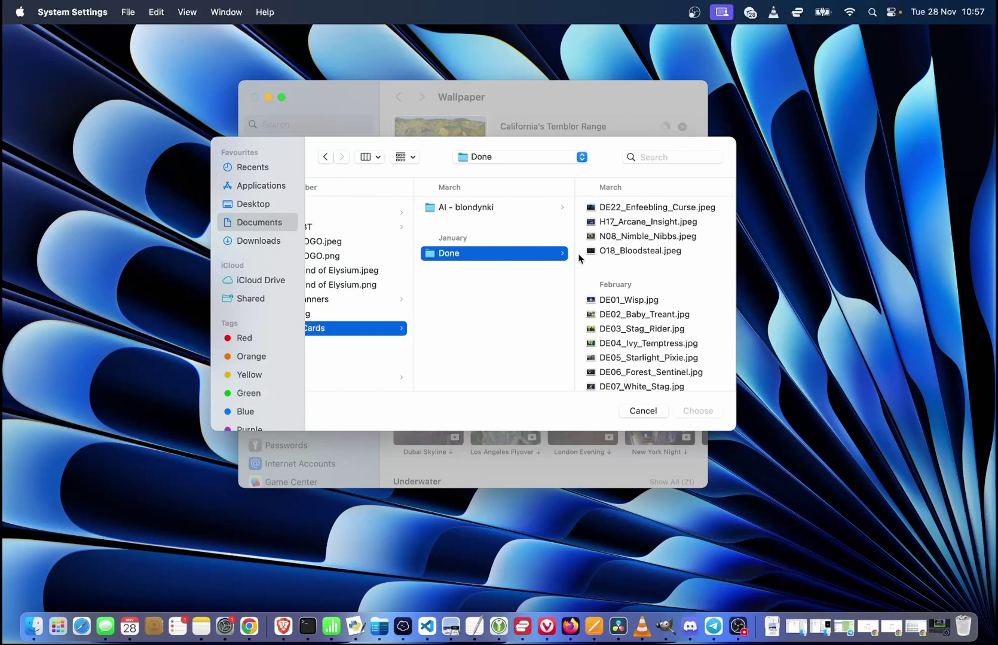
scroll(703, 266, down, 10)
scroll(703, 266, down, 10)
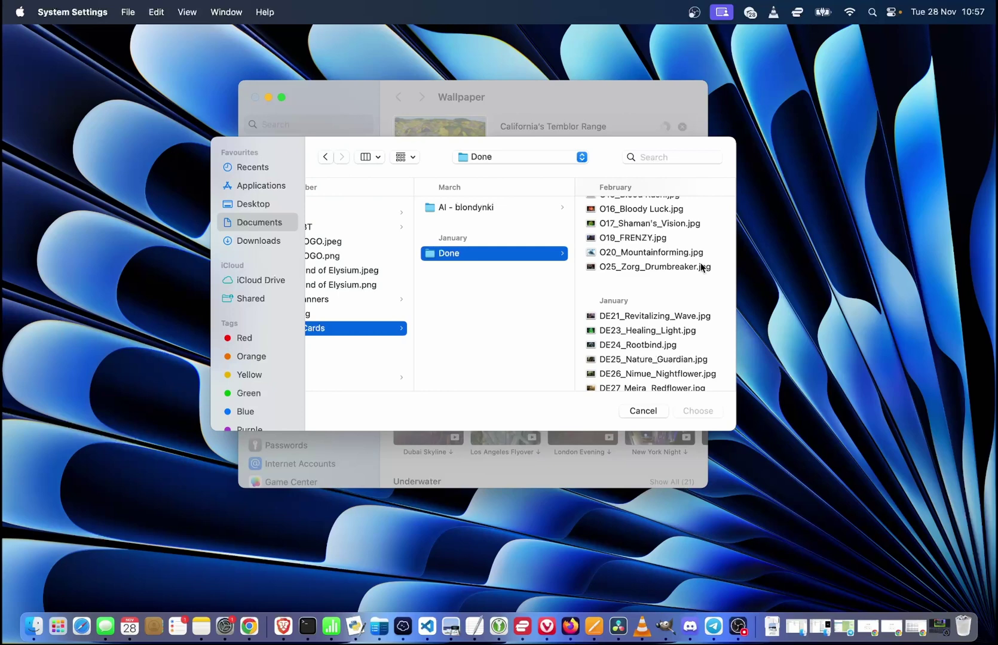
scroll(701, 267, down, 10)
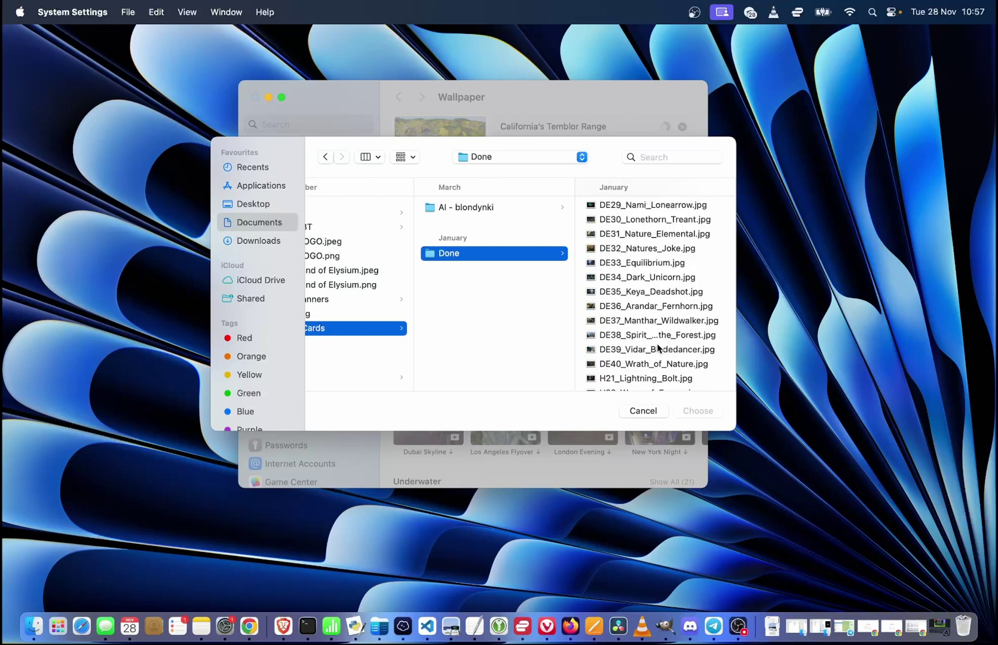
click(652, 320)
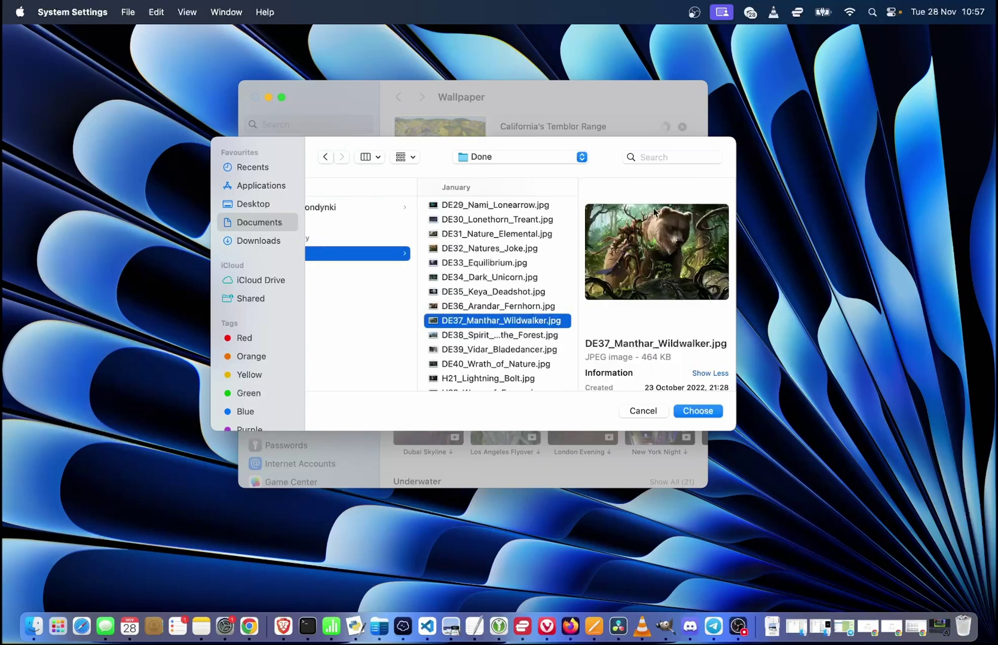
click(701, 410)
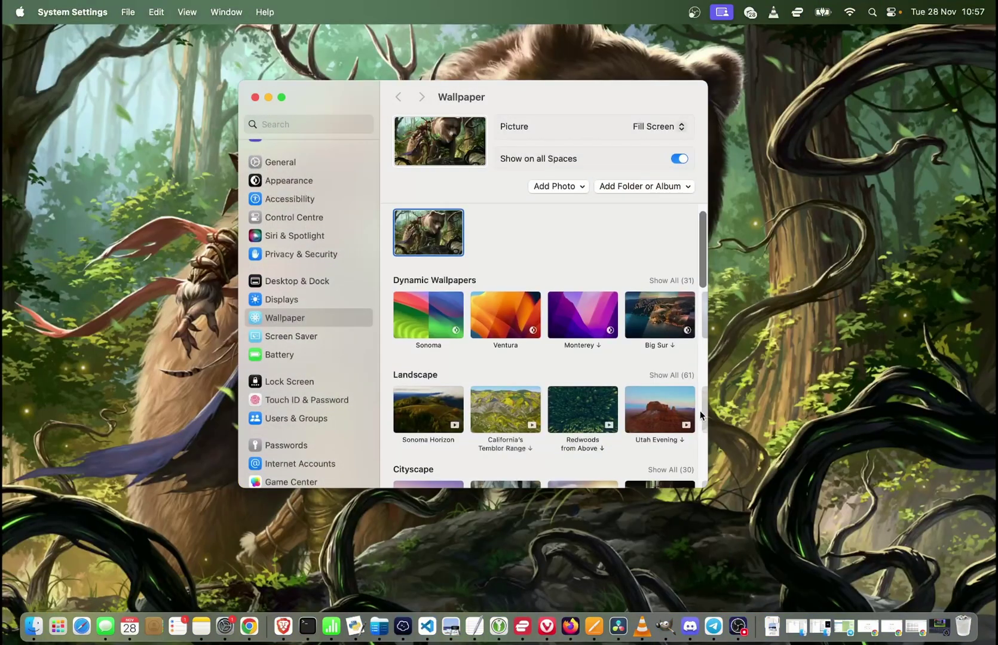
drag(577, 98, 621, 94)
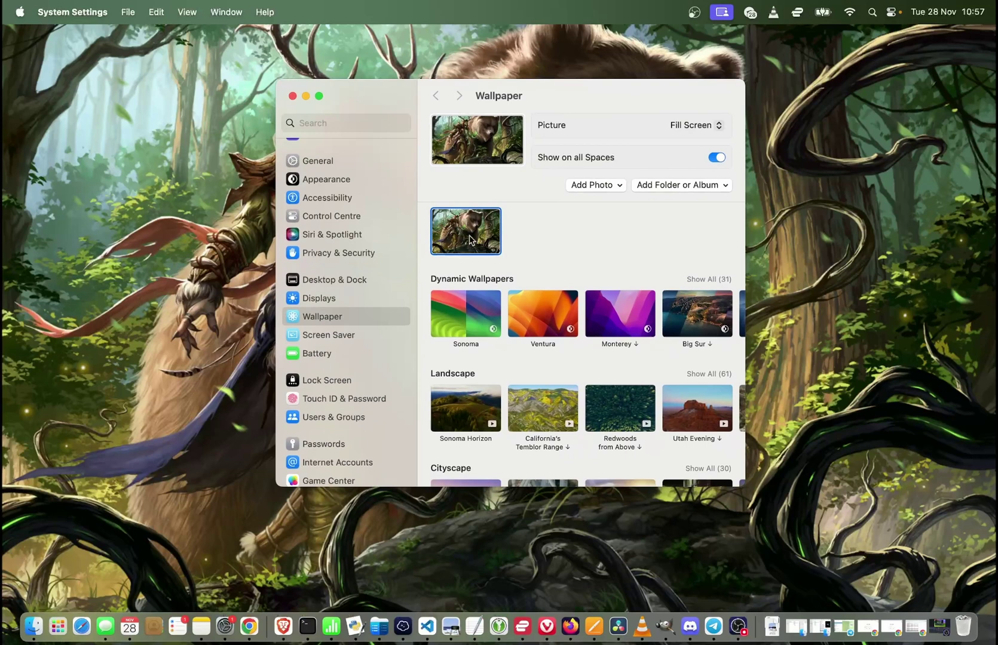
click(682, 184)
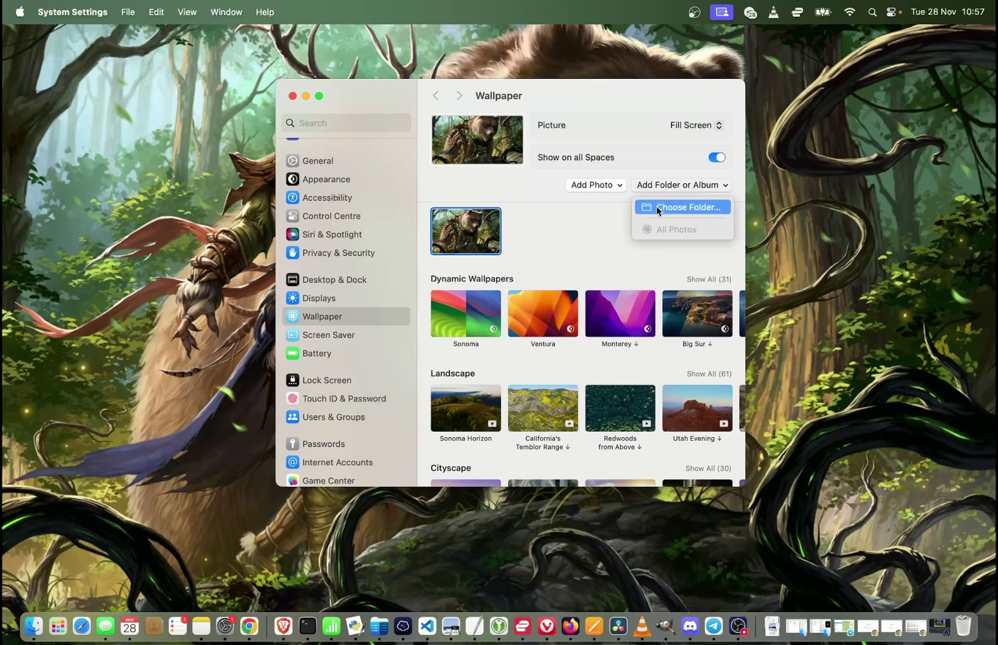
click(600, 230)
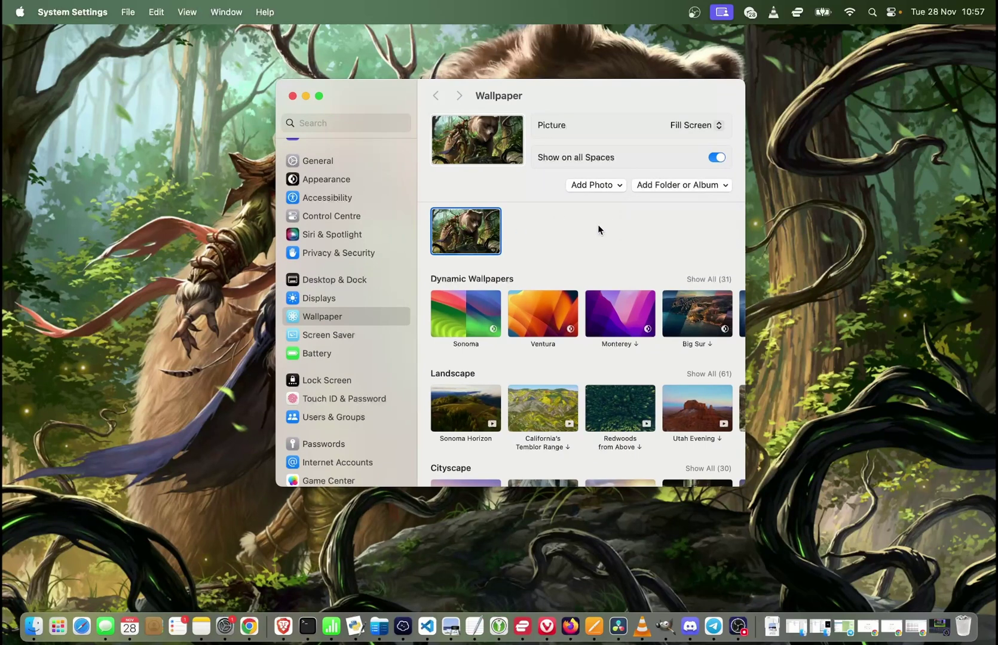
scroll(598, 229, up, 1)
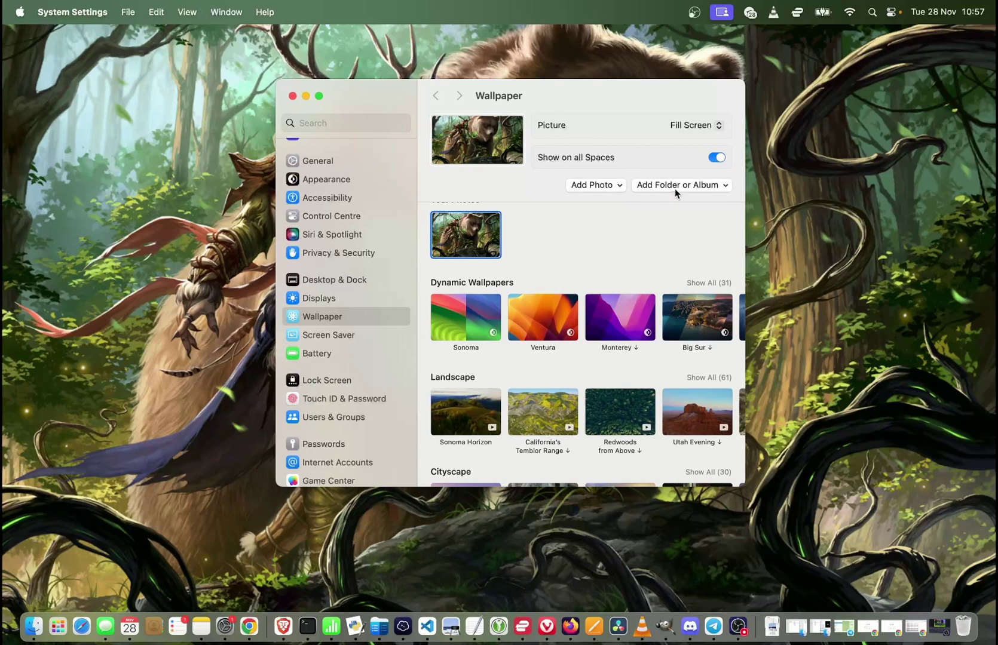
Set Sonoma as the wallpaper and switch it to its Light appearance
click(471, 313)
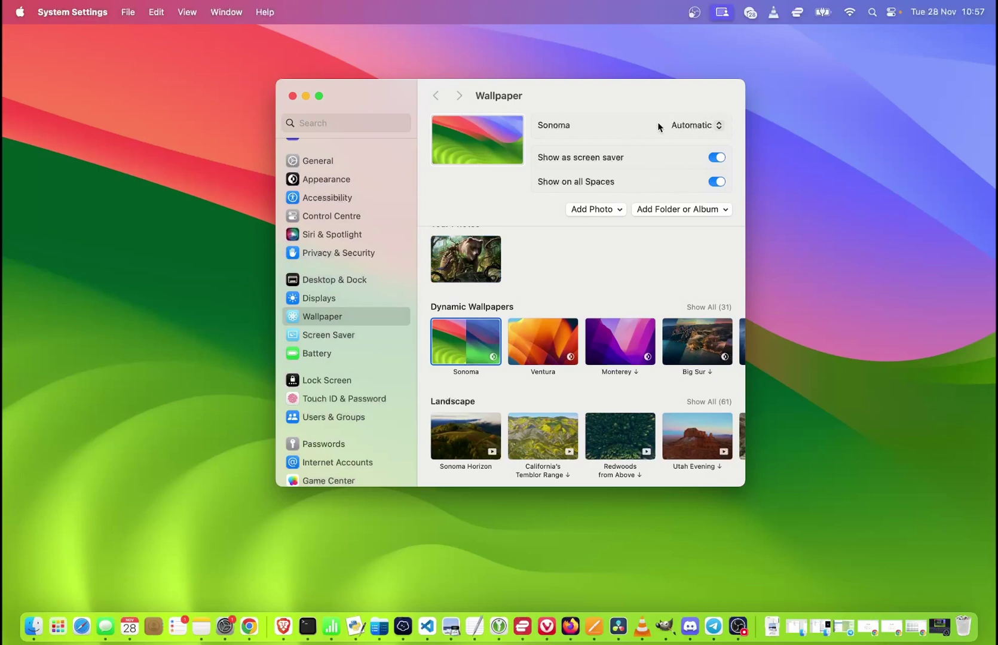
click(693, 131)
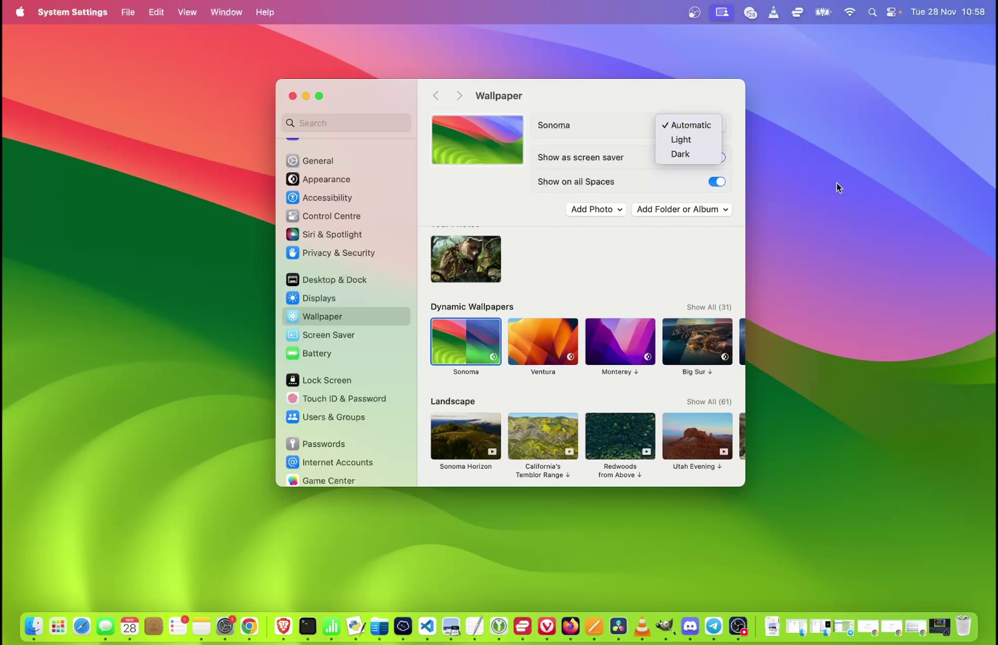
click(686, 141)
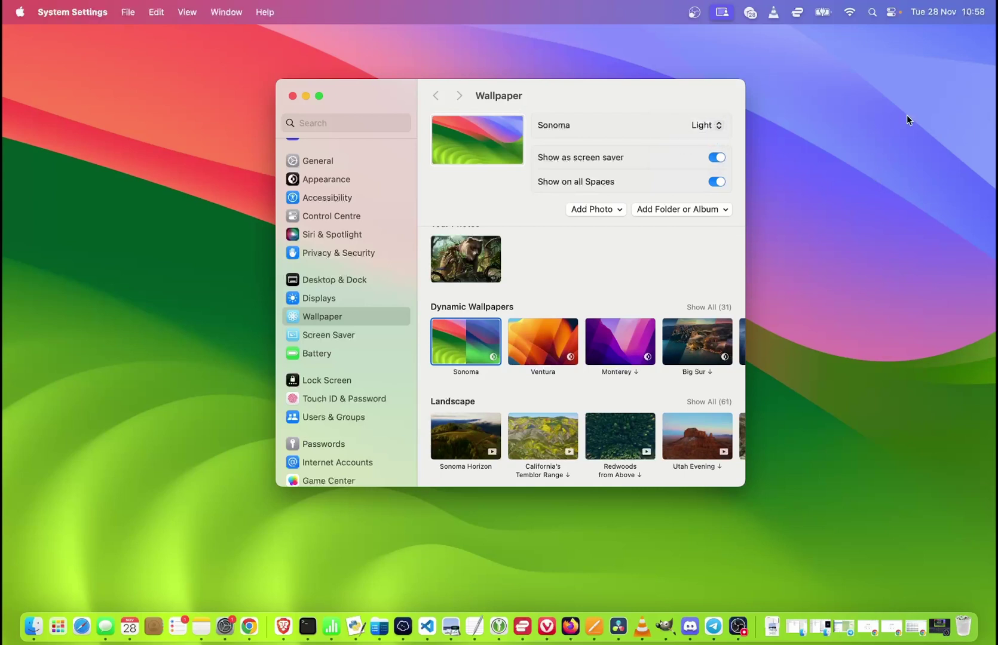
Switch Sonoma to its Dark appearance, then return it to Automatic
click(717, 125)
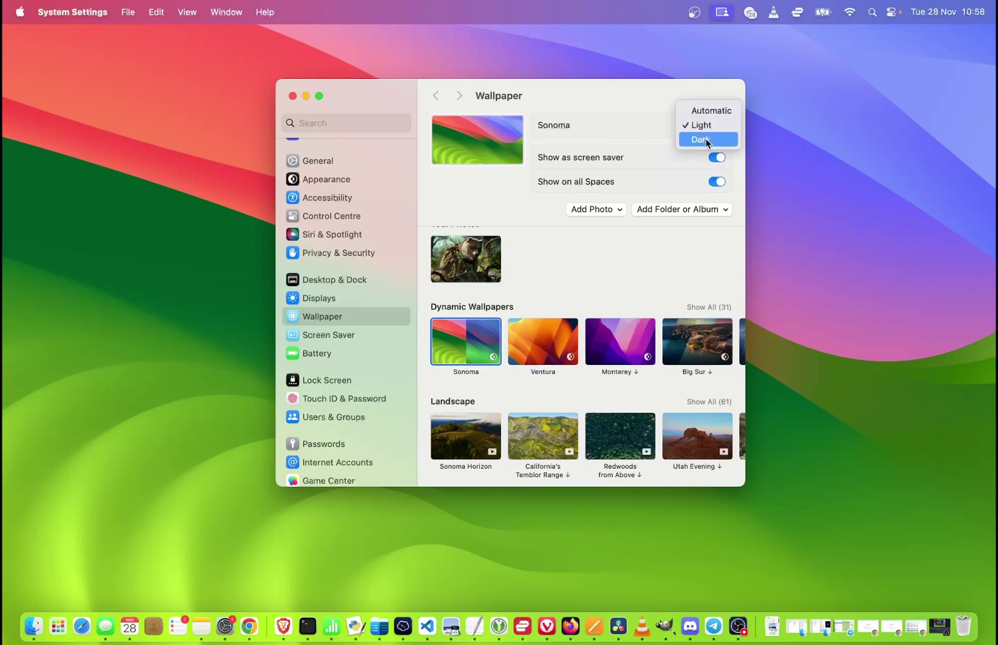
click(705, 139)
mouse_move(592, 102)
mouse_down()
mouse_move(311, 283)
mouse_move(40, 420)
mouse_move(248, 233)
mouse_move(367, 92)
mouse_move(576, 90)
mouse_up()
click(672, 122)
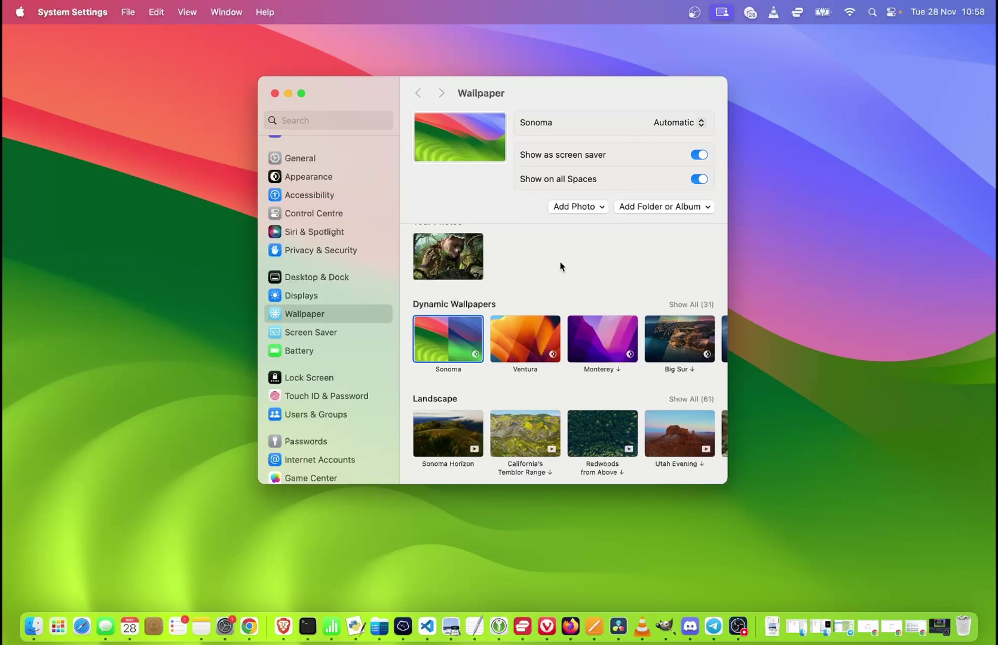
click(450, 258)
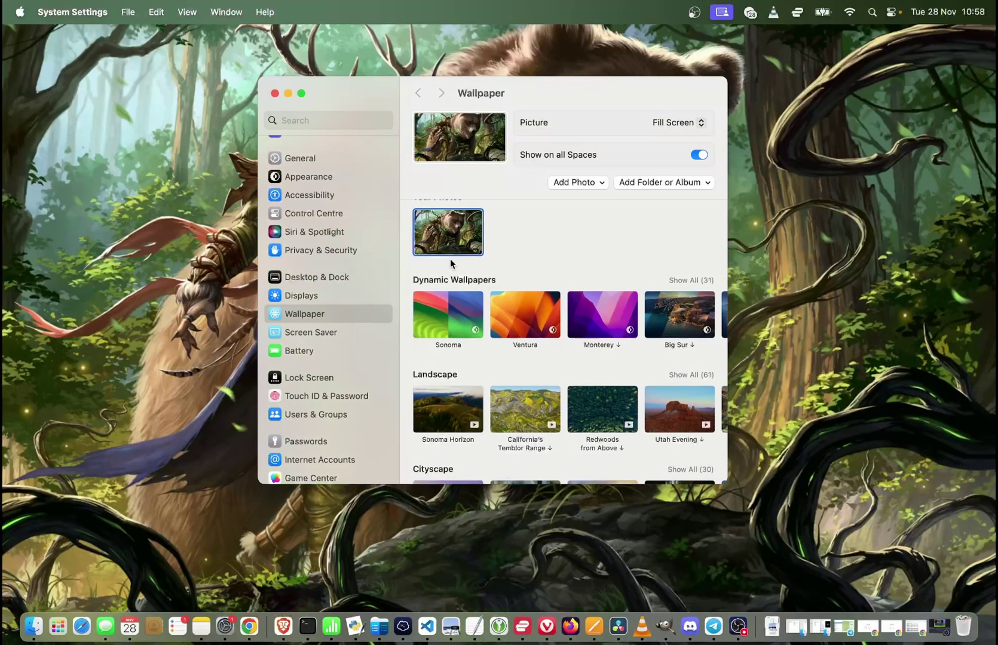
click(454, 311)
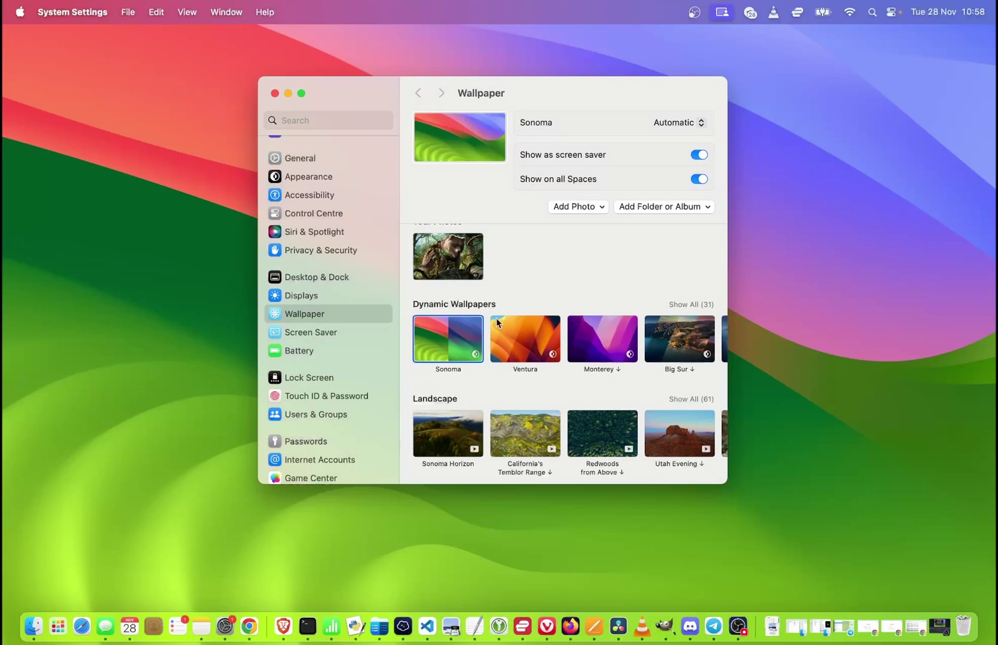